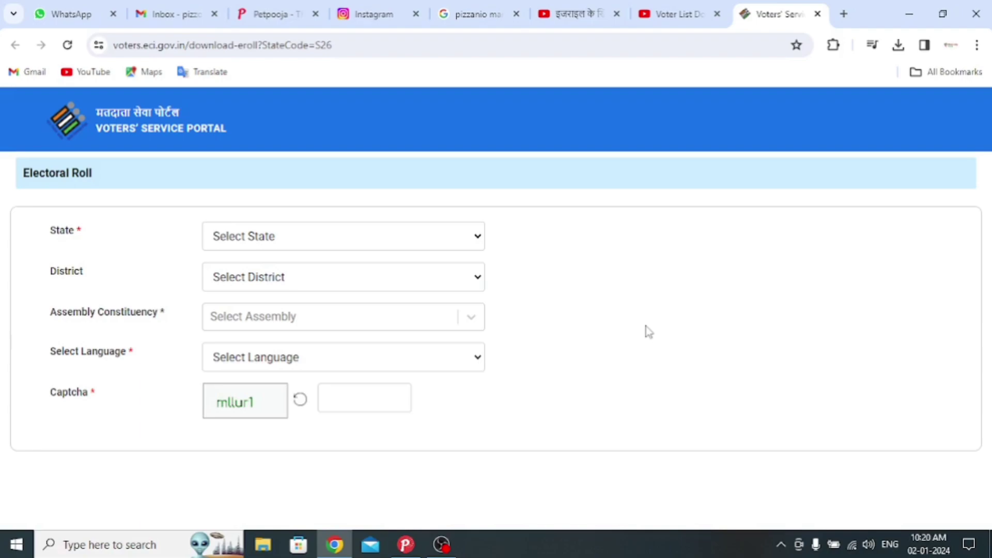
Step: Set the electoral roll's state to West Bengal and its district to PURBA BARDHAMAN
{"action": "left_click", "coordinate": [469, 245]}
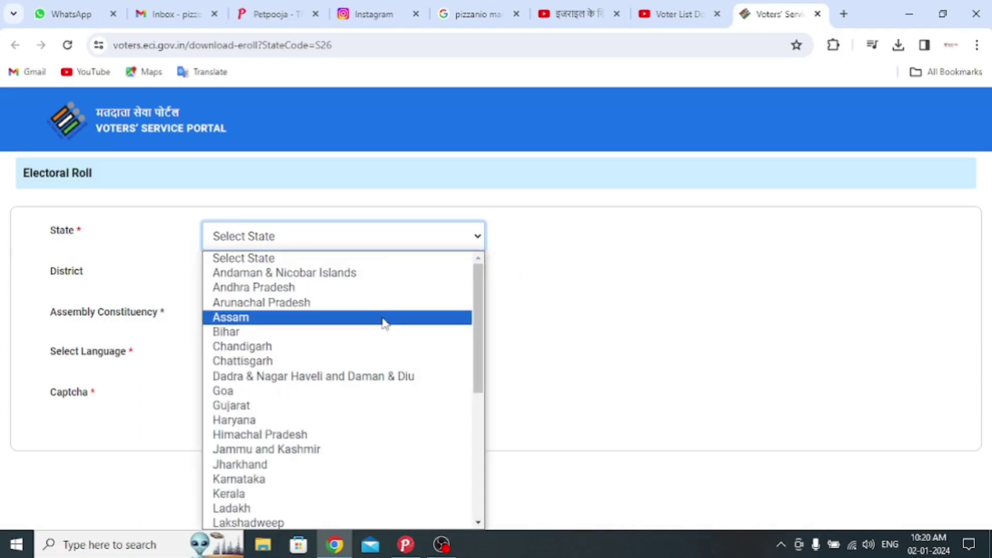
{"action": "scroll", "coordinate": [370, 436], "scroll_direction": "down", "scroll_amount": 5}
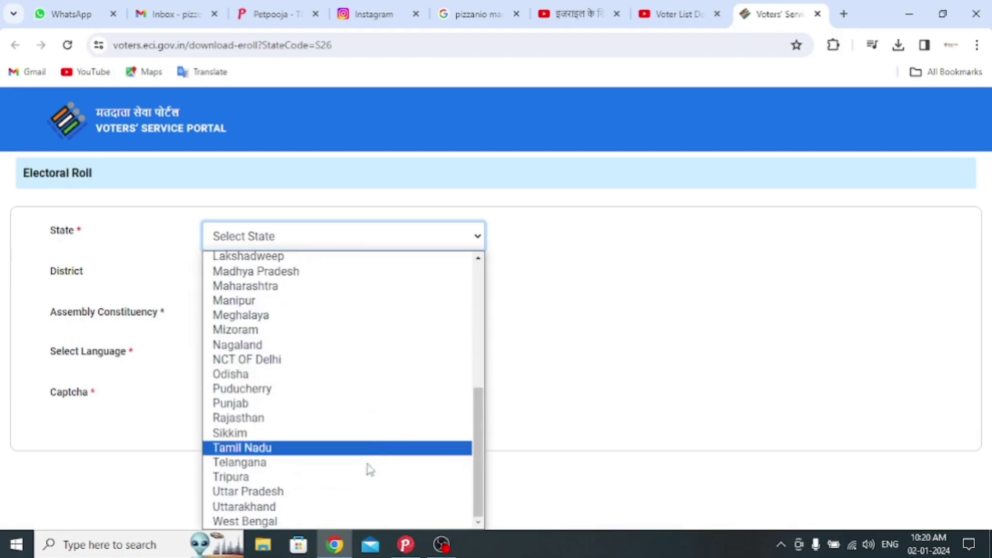
{"action": "left_click", "coordinate": [333, 521]}
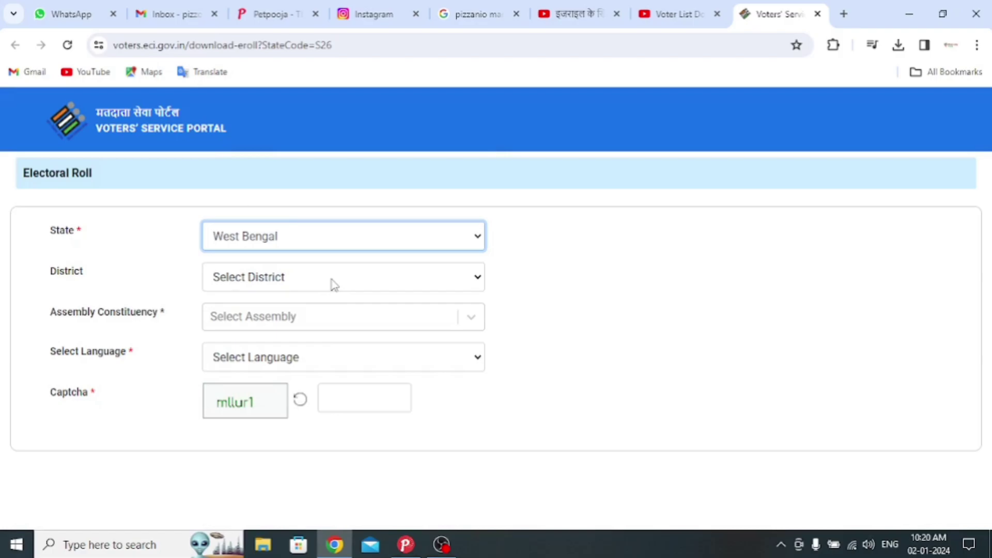
{"action": "left_click", "coordinate": [335, 285]}
{"action": "scroll", "coordinate": [335, 253], "scroll_direction": "down", "scroll_amount": 2}
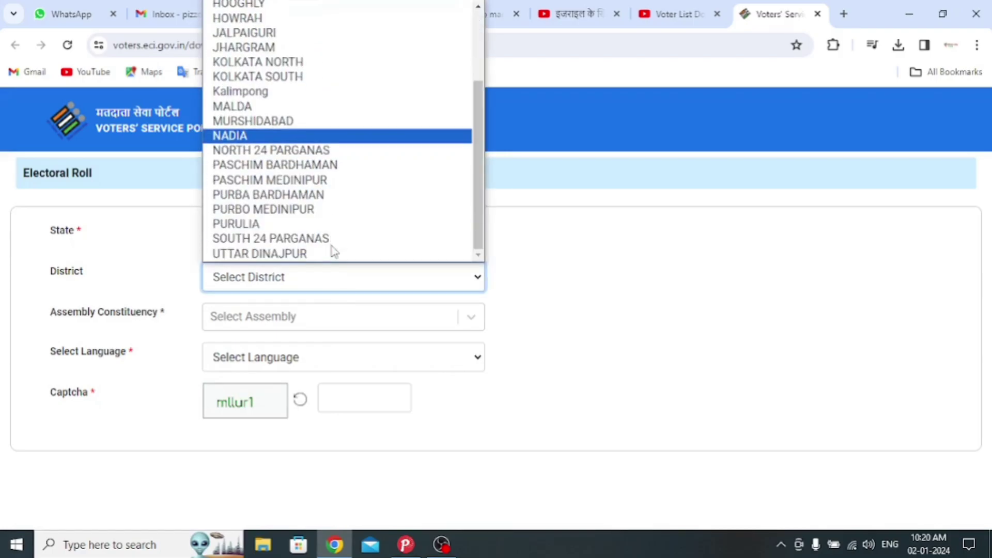
{"action": "left_click", "coordinate": [304, 195]}
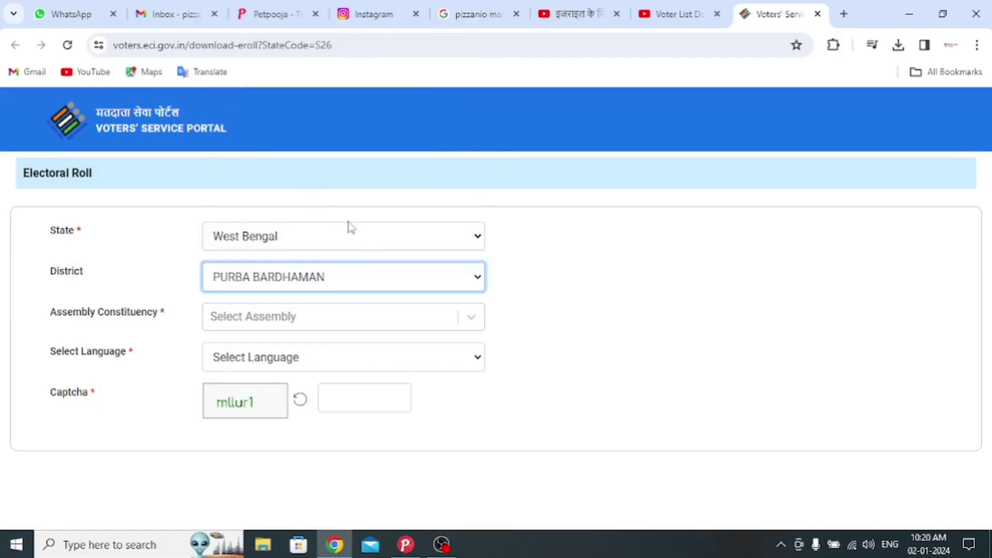
Step: Choose 271 - Ketugram as the assembly constituency and BEN as the roll language
{"action": "left_click", "coordinate": [570, 299]}
{"action": "left_click", "coordinate": [471, 320]}
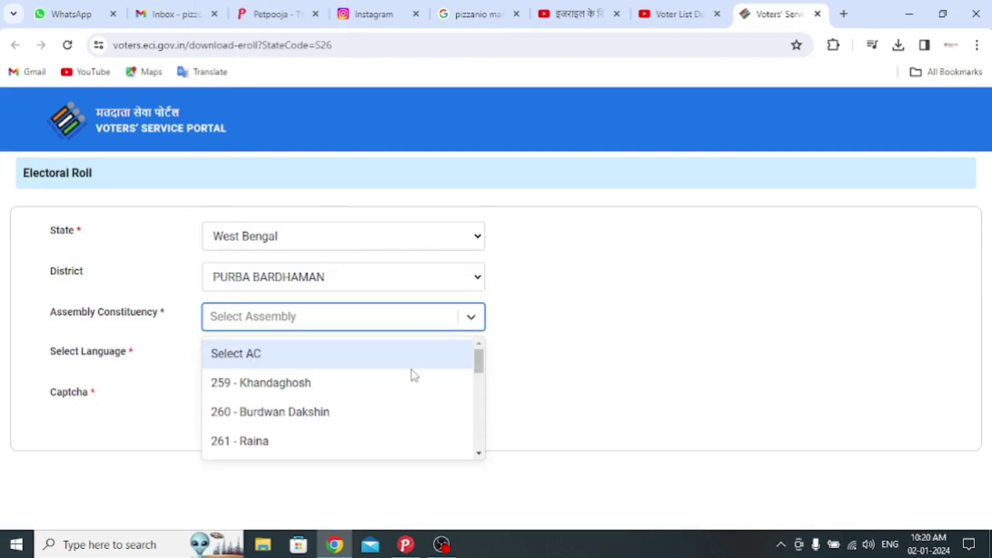
{"action": "scroll", "coordinate": [408, 380], "scroll_direction": "down", "scroll_amount": 2}
{"action": "scroll", "coordinate": [403, 387], "scroll_direction": "down", "scroll_amount": 3}
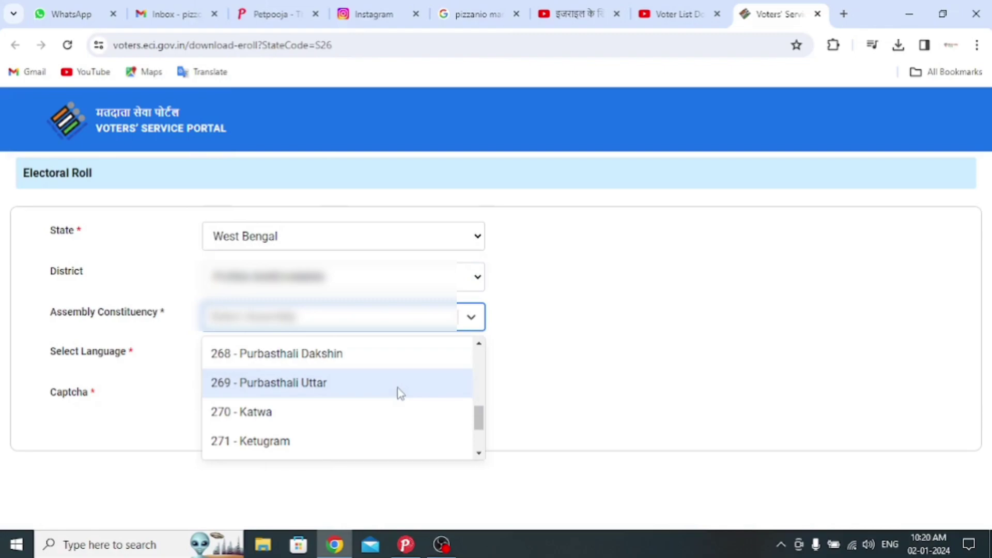
{"action": "left_click", "coordinate": [356, 441]}
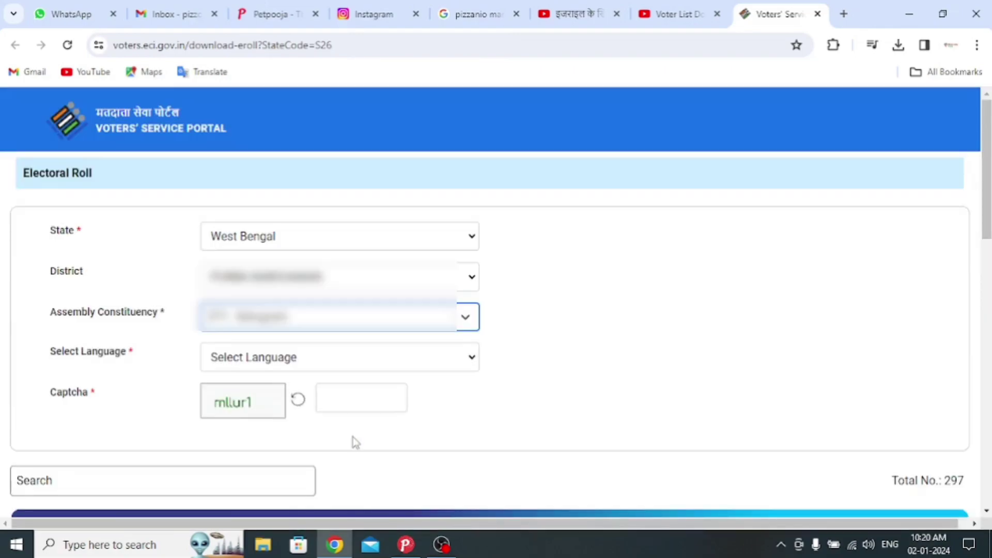
{"action": "left_click", "coordinate": [470, 359]}
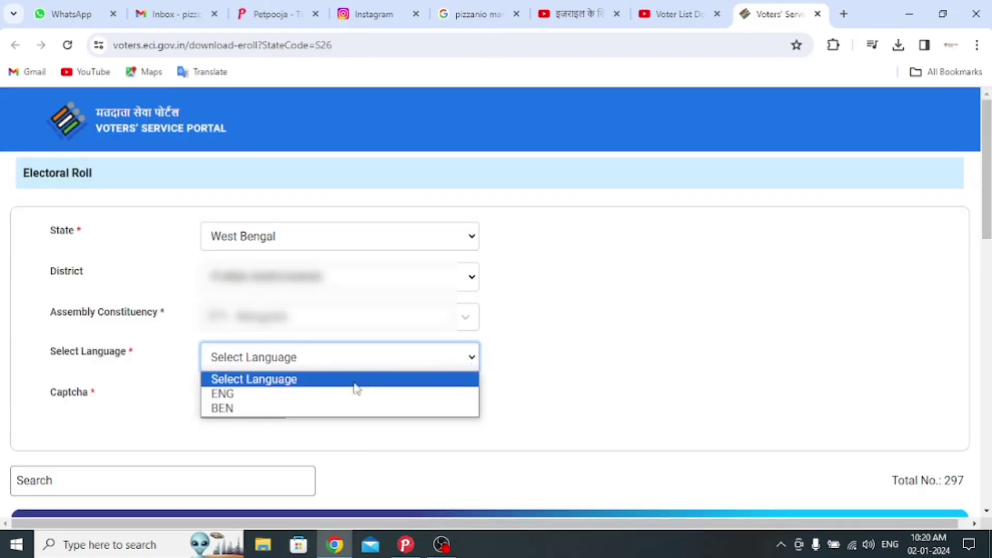
{"action": "left_click", "coordinate": [255, 408]}
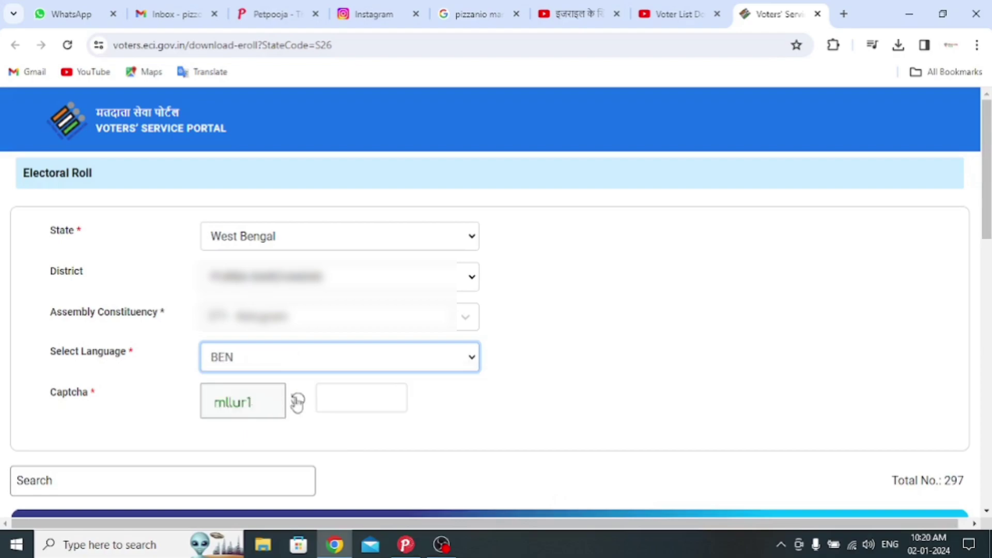
Step: Enter the displayed verification code in the Captcha field
{"action": "scroll", "coordinate": [374, 401], "scroll_direction": "down", "scroll_amount": 4}
{"action": "scroll", "coordinate": [374, 402], "scroll_direction": "up", "scroll_amount": 1}
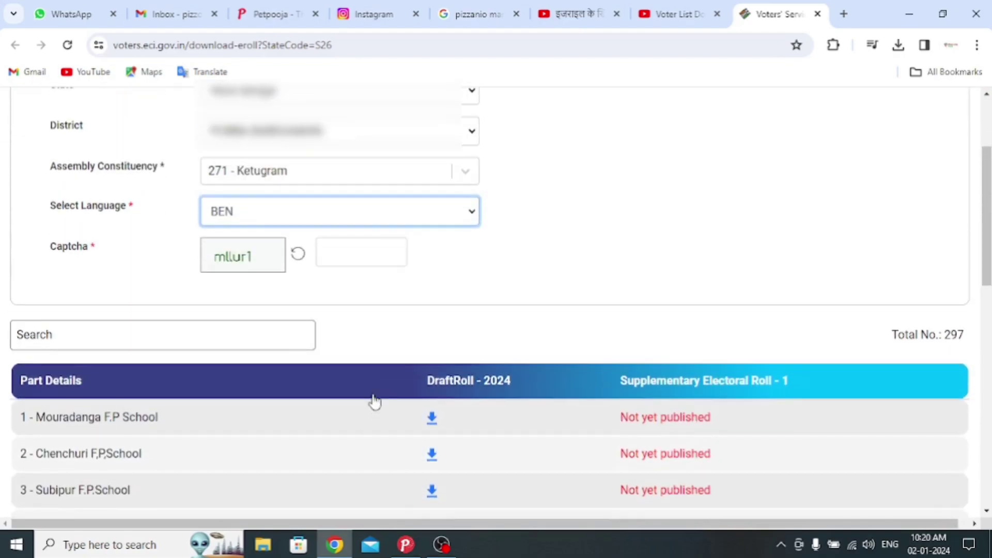
{"action": "left_click", "coordinate": [386, 255]}
{"action": "type", "text": "mll"}
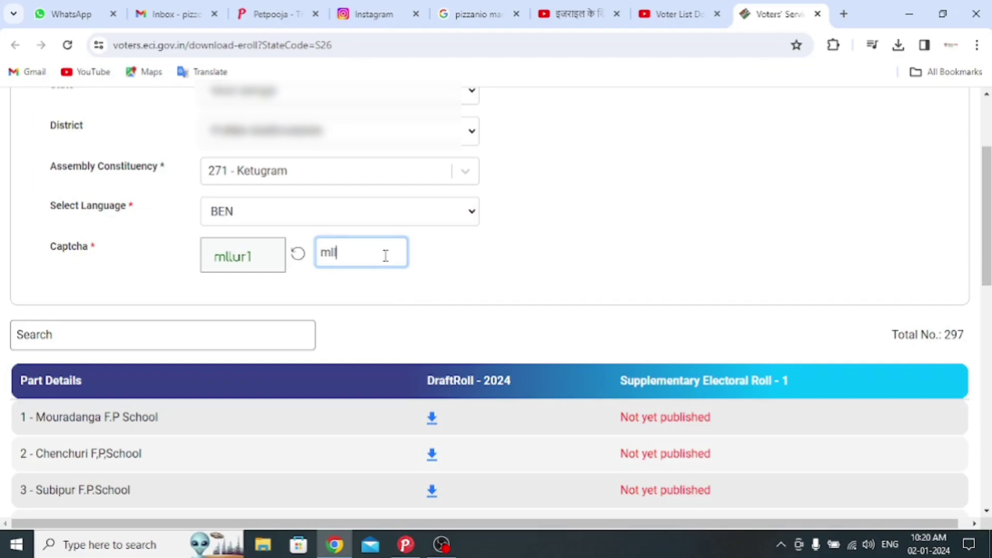
{"action": "type", "text": "ur1"}
Step: Look through the first page of part details for the Ketugram constituency, down to part 20
{"action": "scroll", "coordinate": [482, 327], "scroll_direction": "down", "scroll_amount": 3}
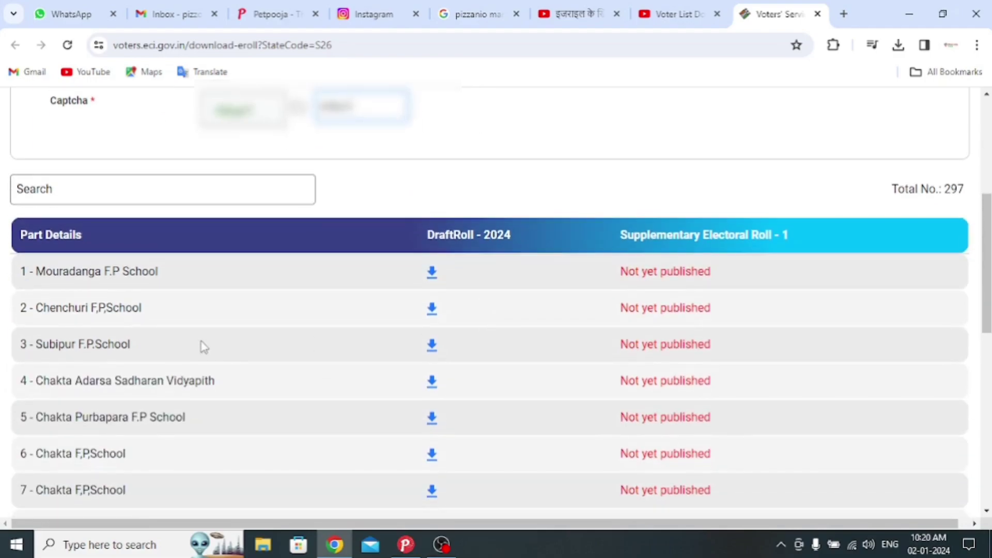
{"action": "scroll", "coordinate": [203, 346], "scroll_direction": "up", "scroll_amount": 5}
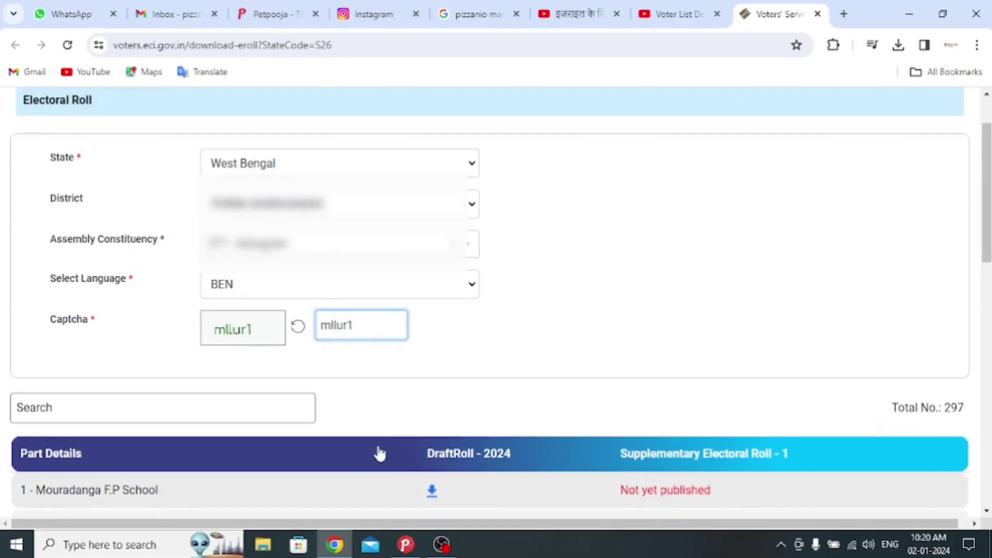
{"action": "scroll", "coordinate": [380, 453], "scroll_direction": "down", "scroll_amount": 3}
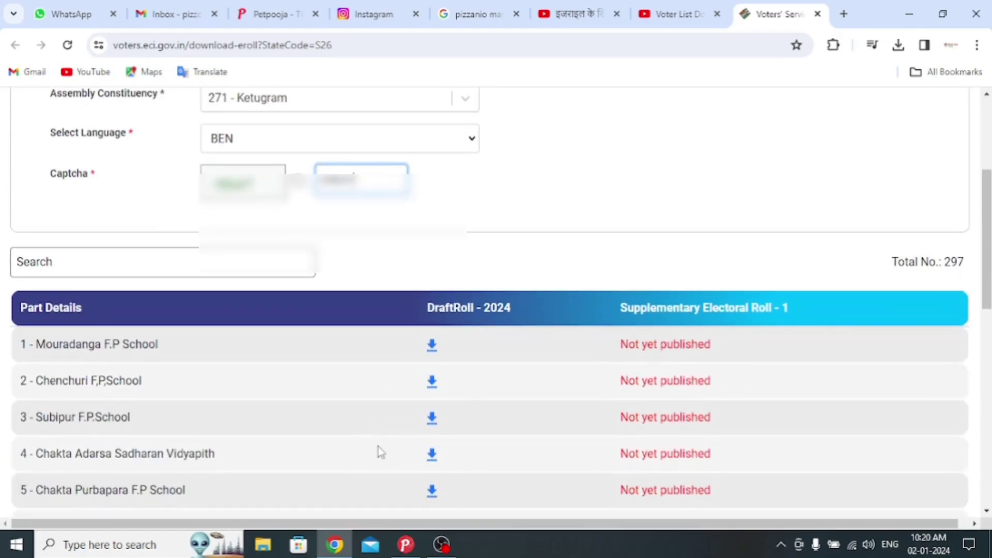
{"action": "scroll", "coordinate": [380, 453], "scroll_direction": "down", "scroll_amount": 4}
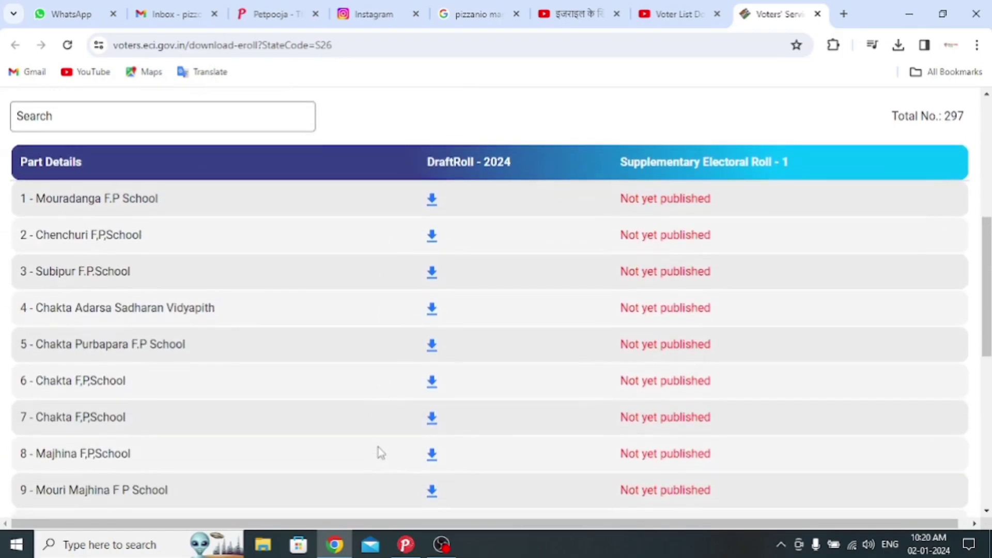
{"action": "scroll", "coordinate": [378, 451], "scroll_direction": "down", "scroll_amount": 4}
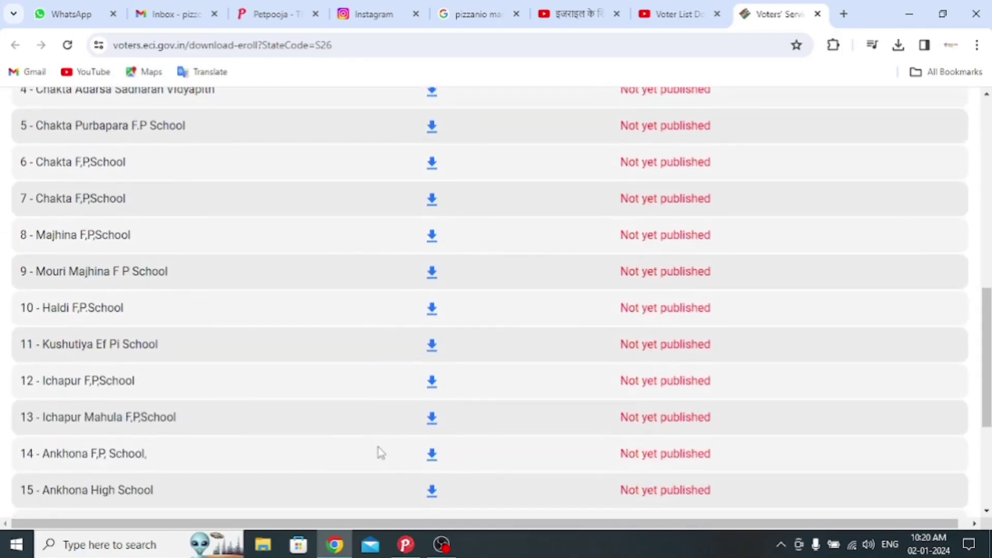
{"action": "scroll", "coordinate": [380, 453], "scroll_direction": "down", "scroll_amount": 5}
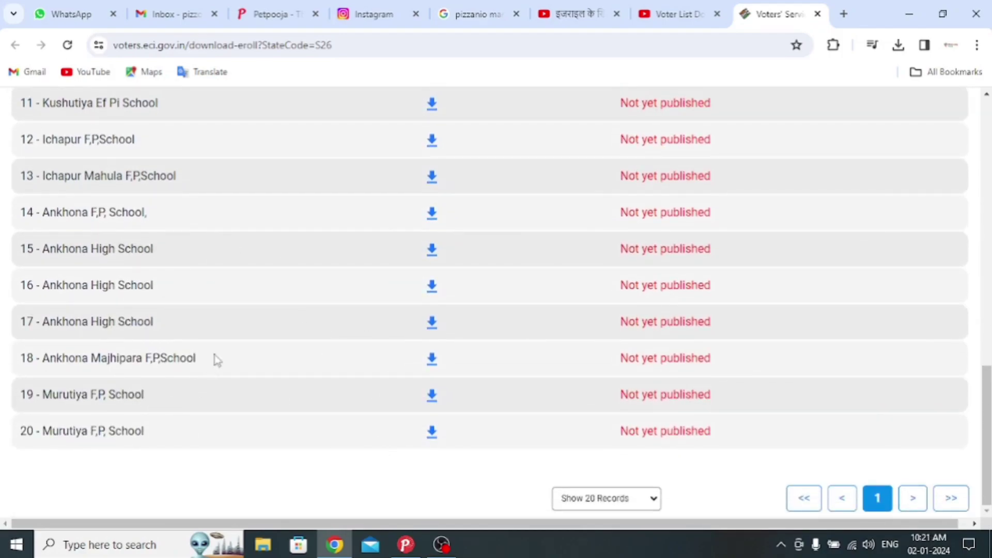
Step: Go through the part details on result pages 2 to 4 to find the required polling station
{"action": "left_click", "coordinate": [916, 504]}
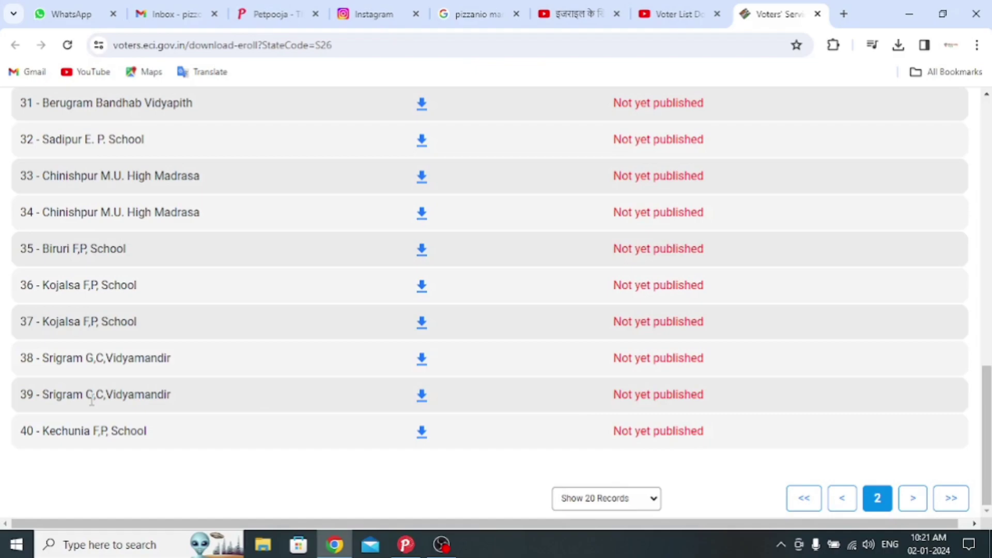
{"action": "scroll", "coordinate": [92, 398], "scroll_direction": "up", "scroll_amount": 5}
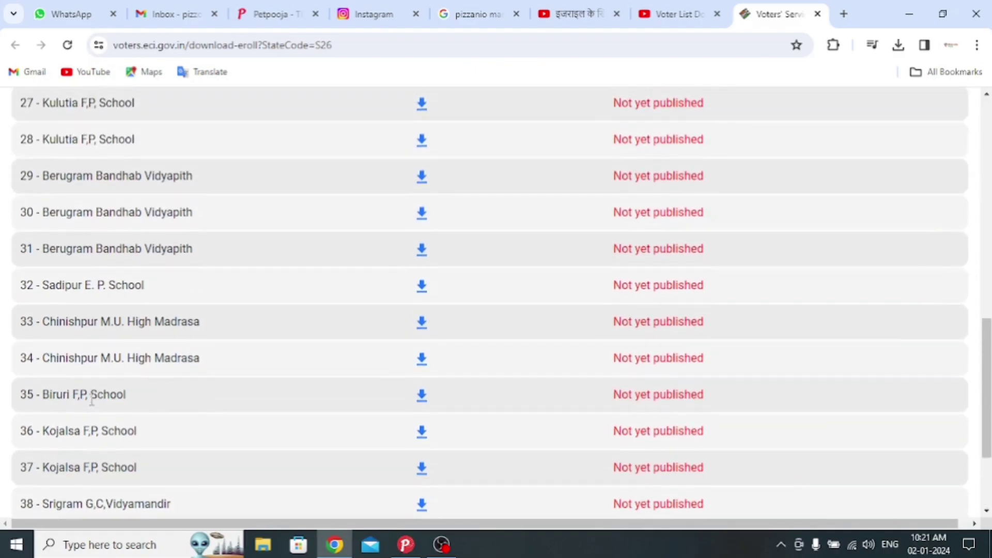
{"action": "scroll", "coordinate": [92, 398], "scroll_direction": "up", "scroll_amount": 3}
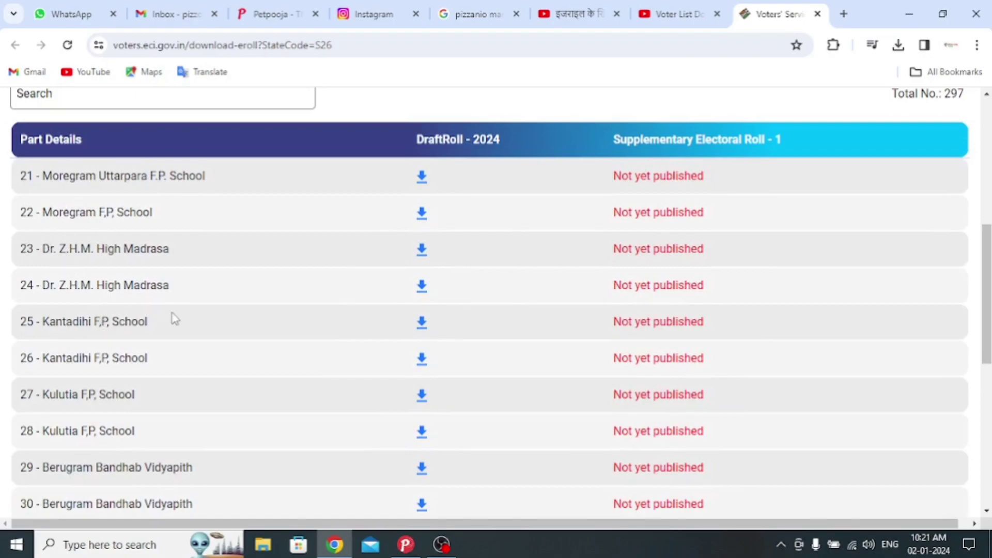
{"action": "scroll", "coordinate": [211, 356], "scroll_direction": "down", "scroll_amount": 7}
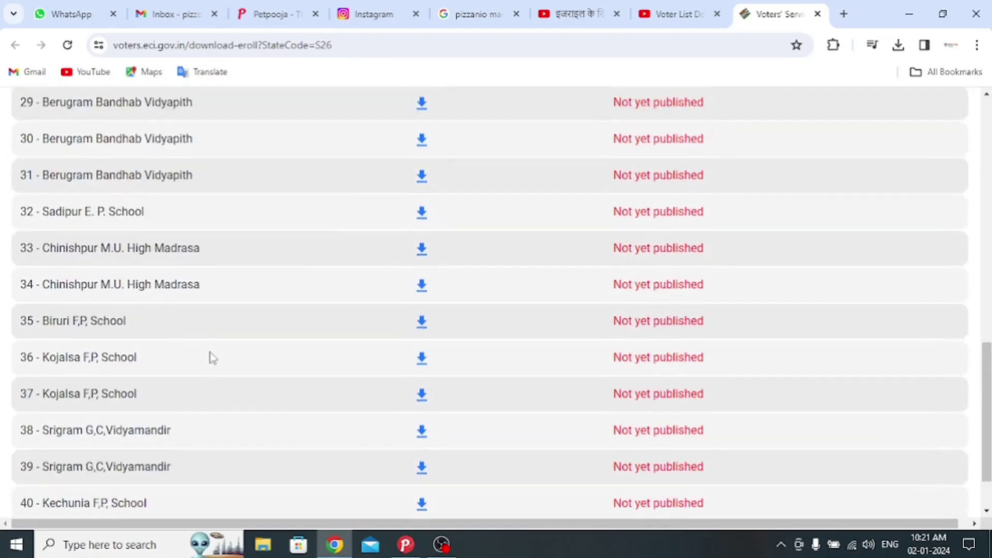
{"action": "left_click", "coordinate": [916, 498]}
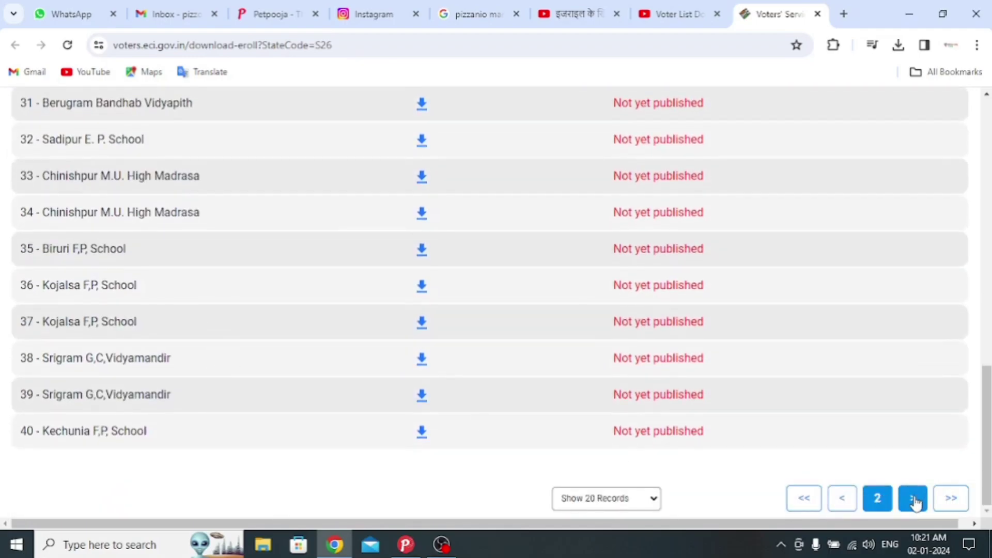
{"action": "scroll", "coordinate": [254, 429], "scroll_direction": "up", "scroll_amount": 3}
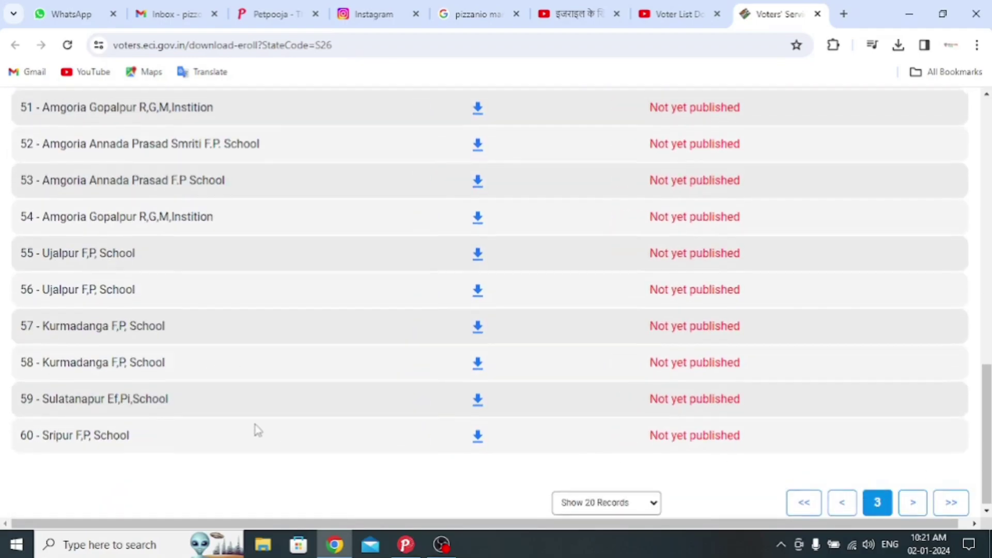
{"action": "scroll", "coordinate": [257, 429], "scroll_direction": "up", "scroll_amount": 6}
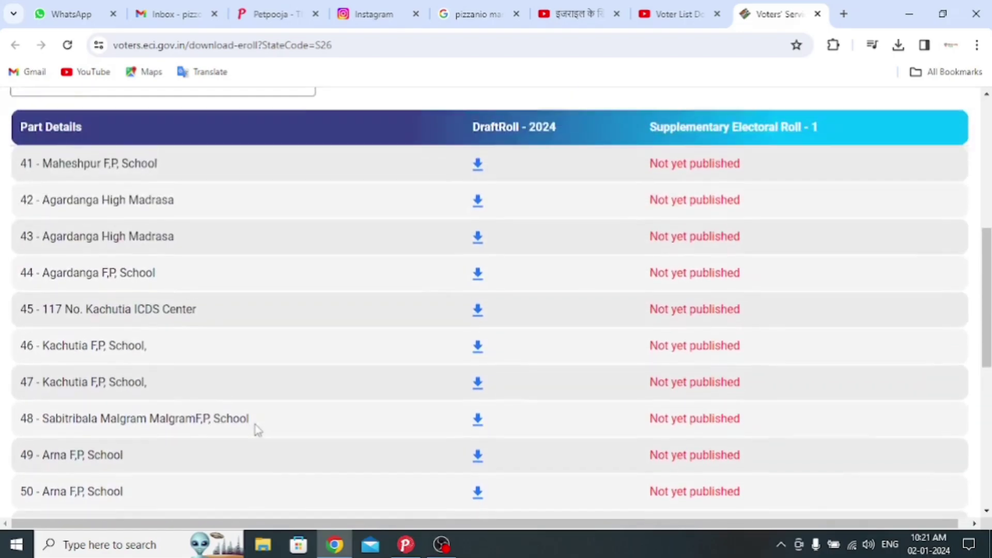
{"action": "scroll", "coordinate": [257, 429], "scroll_direction": "down", "scroll_amount": 8}
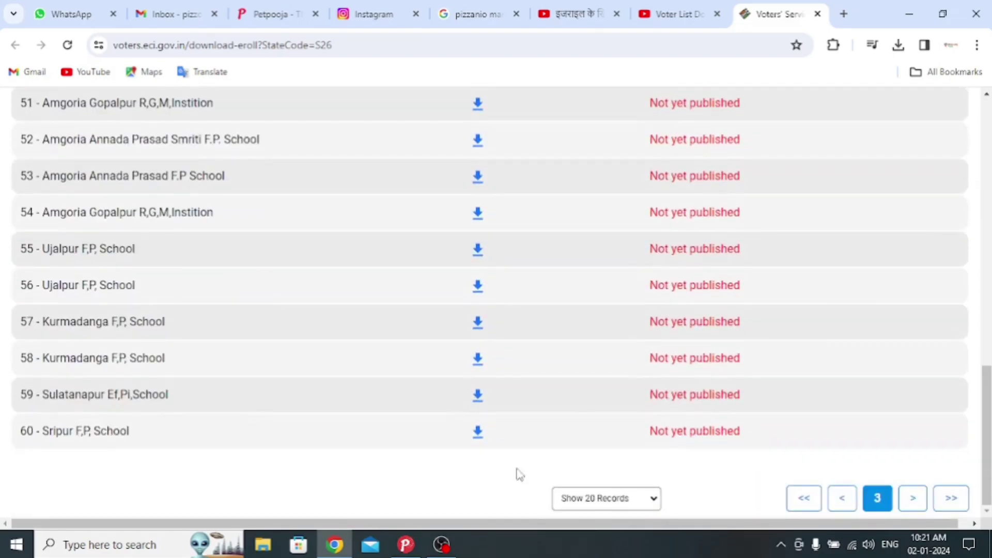
{"action": "left_click", "coordinate": [907, 499]}
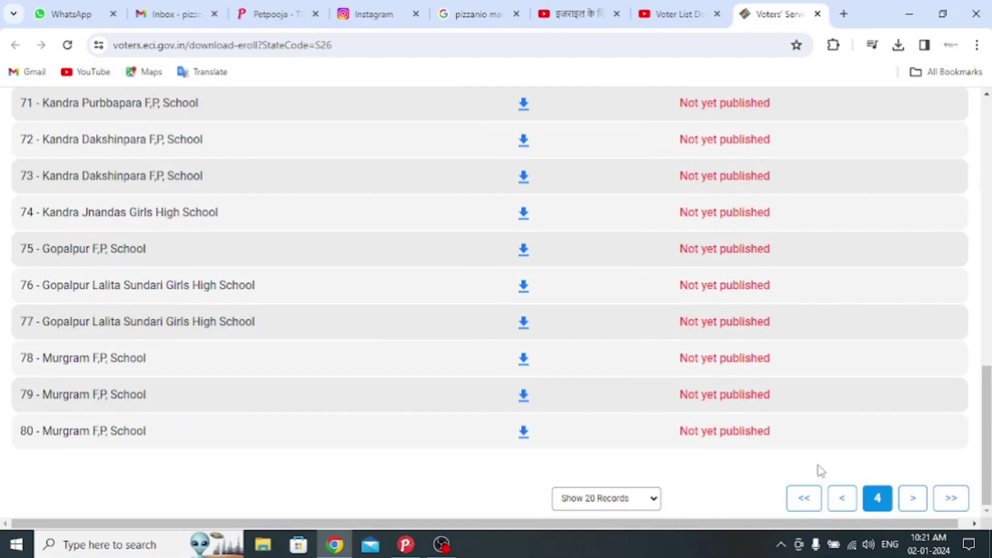
{"action": "scroll", "coordinate": [134, 422], "scroll_direction": "up", "scroll_amount": 15}
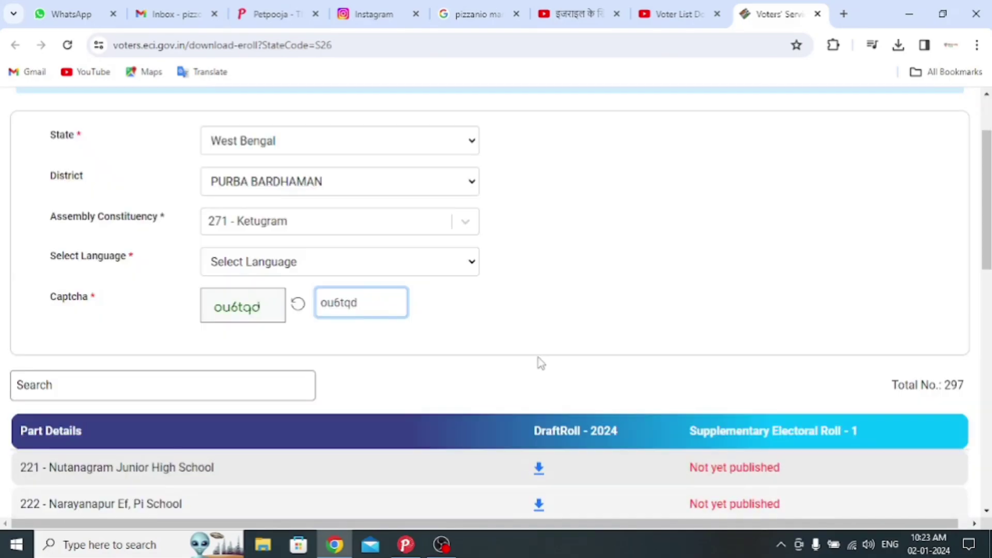
Step: Download the DraftRoll - 2024 file for part 231 and open the downloaded PDF
{"action": "scroll", "coordinate": [465, 392], "scroll_direction": "down", "scroll_amount": 3}
{"action": "scroll", "coordinate": [465, 402], "scroll_direction": "down", "scroll_amount": 5}
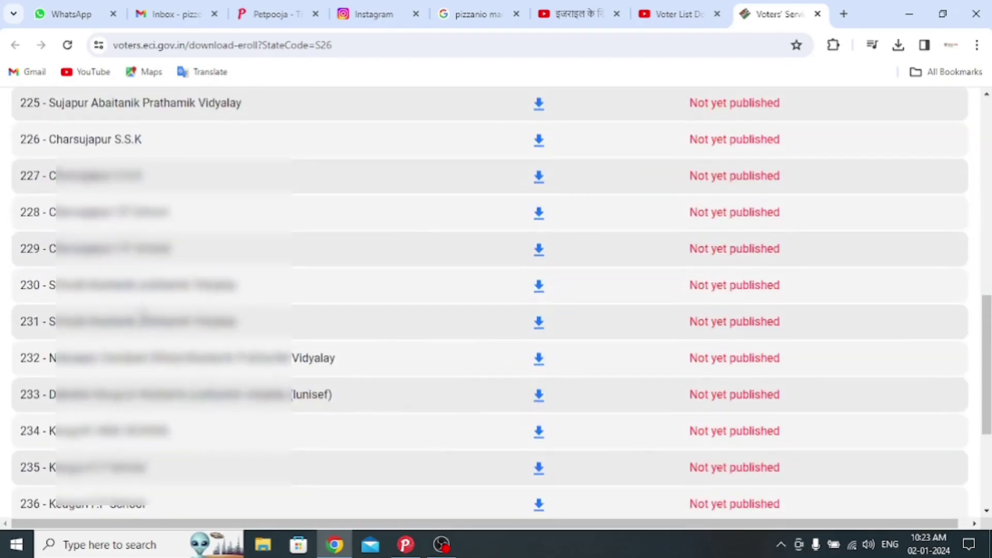
{"action": "left_click", "coordinate": [538, 322]}
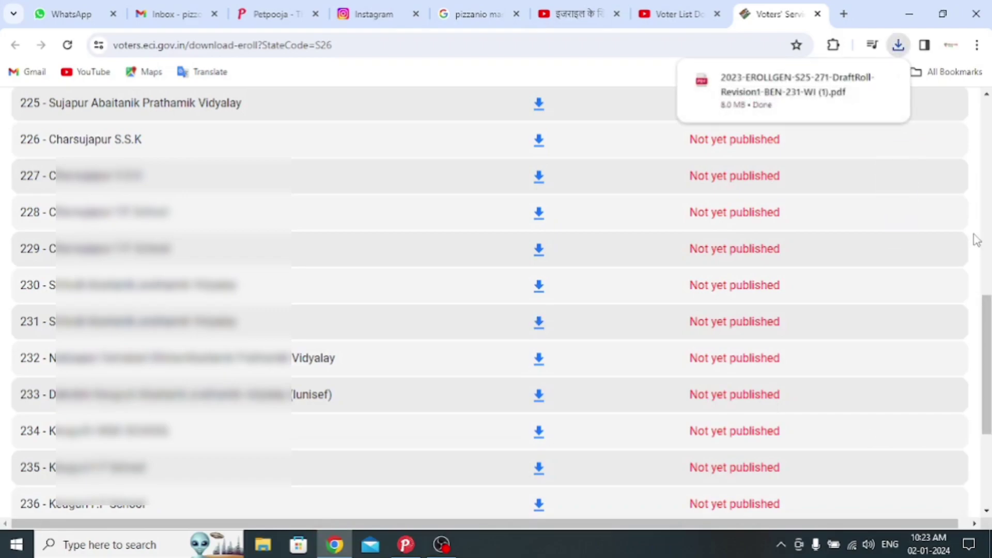
{"action": "left_click", "coordinate": [813, 82]}
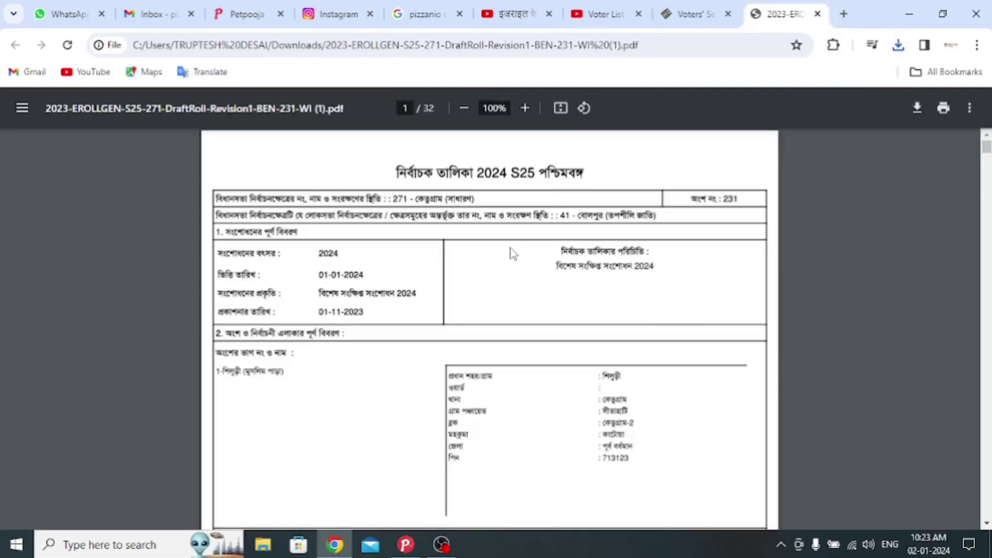
Step: Examine the draft roll PDF from the cover page through the polling station details to the voter entries on page 4
{"action": "scroll", "coordinate": [512, 256], "scroll_direction": "down", "scroll_amount": 20}
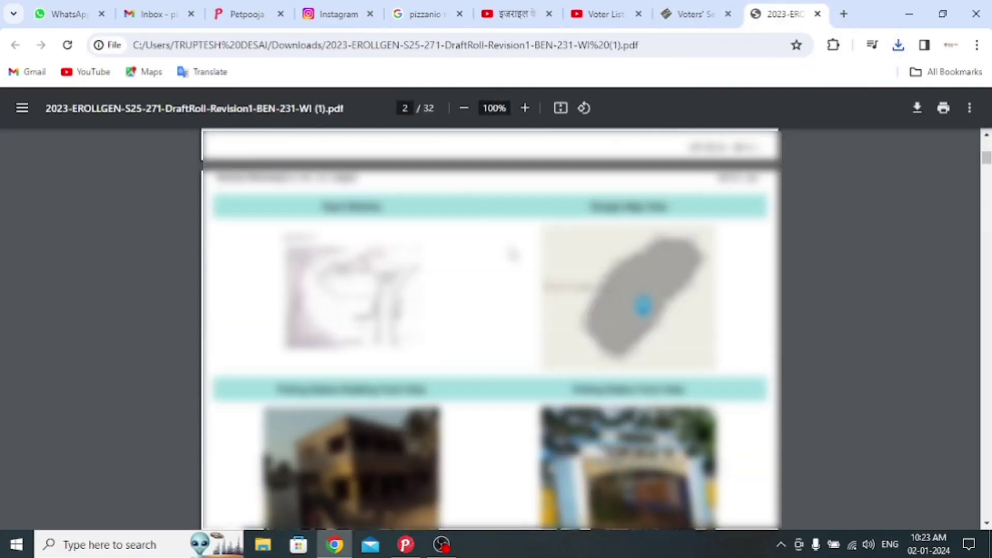
{"action": "scroll", "coordinate": [512, 254], "scroll_direction": "down", "scroll_amount": 7}
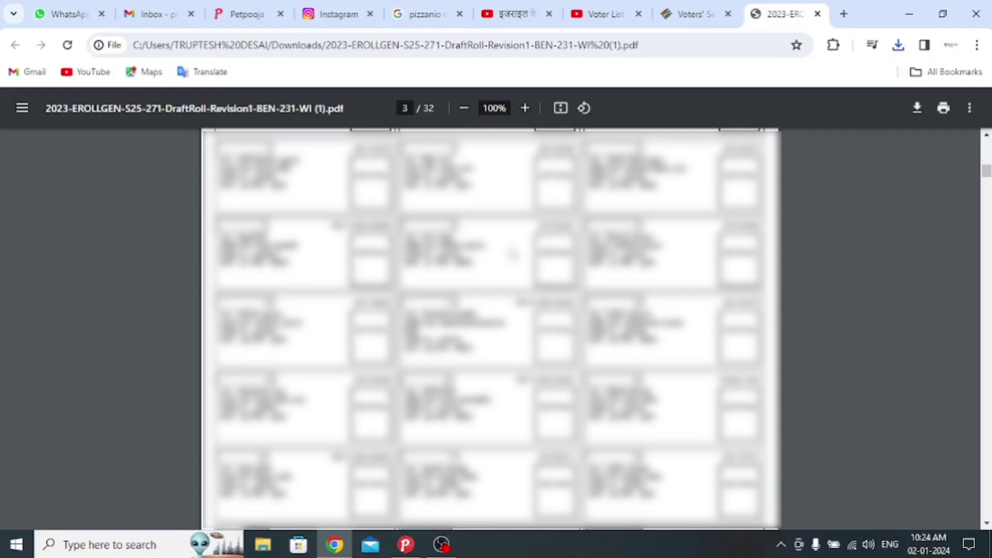
{"action": "scroll", "coordinate": [512, 253], "scroll_direction": "down", "scroll_amount": 3}
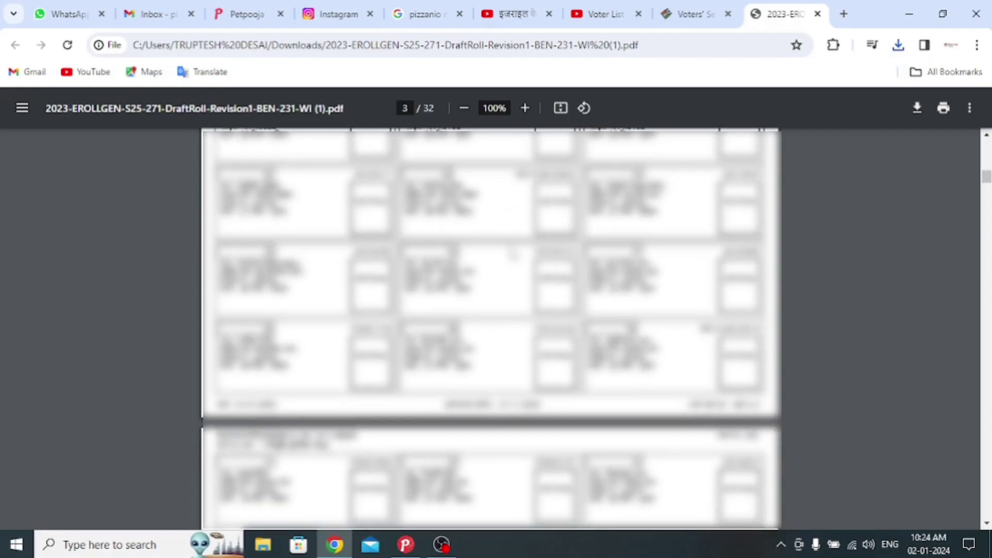
{"action": "scroll", "coordinate": [513, 254], "scroll_direction": "down", "scroll_amount": 4}
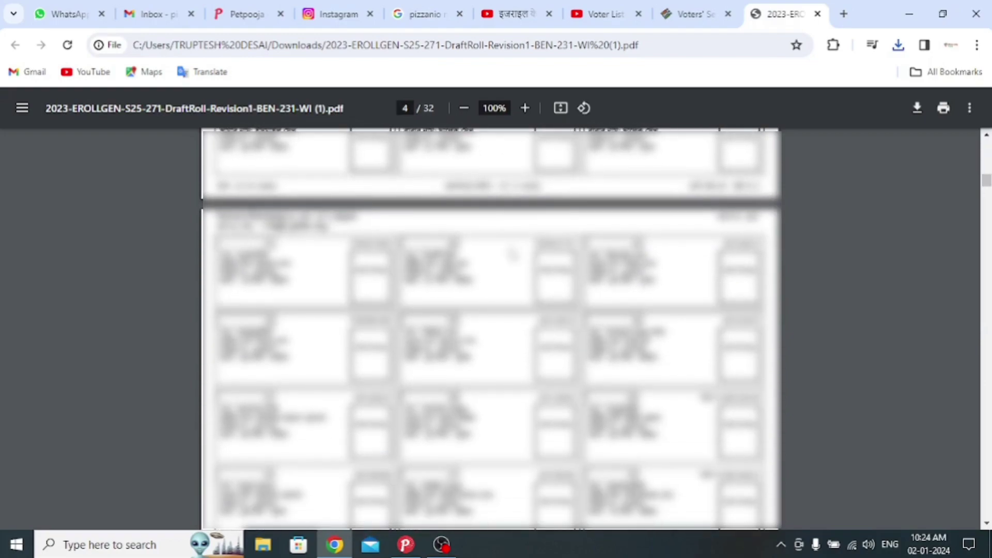
Step: Look through the voter entries of the draft roll PDF from page 4 to page 20, and go back to page 15
{"action": "scroll", "coordinate": [512, 254], "scroll_direction": "down", "scroll_amount": 20}
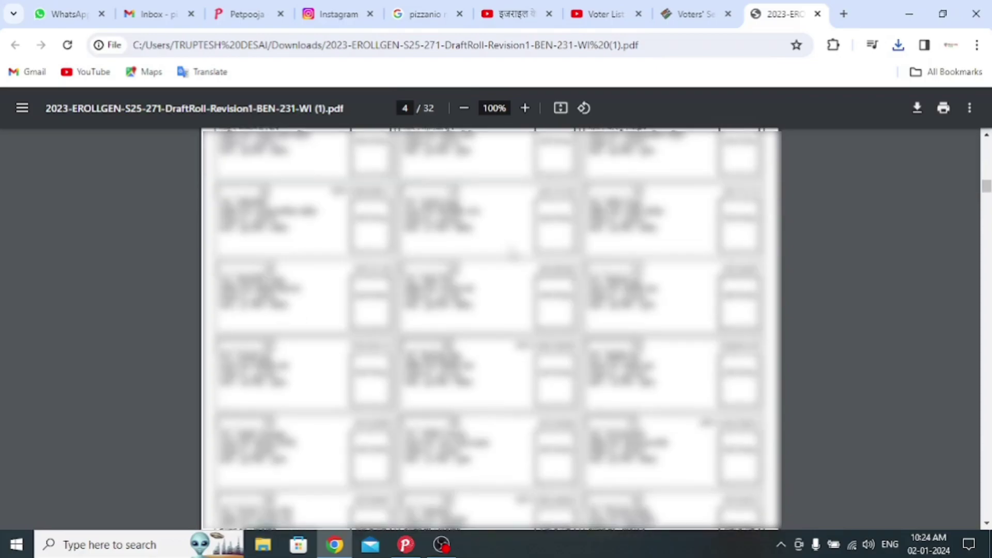
{"action": "scroll", "coordinate": [513, 254], "scroll_direction": "down", "scroll_amount": 20}
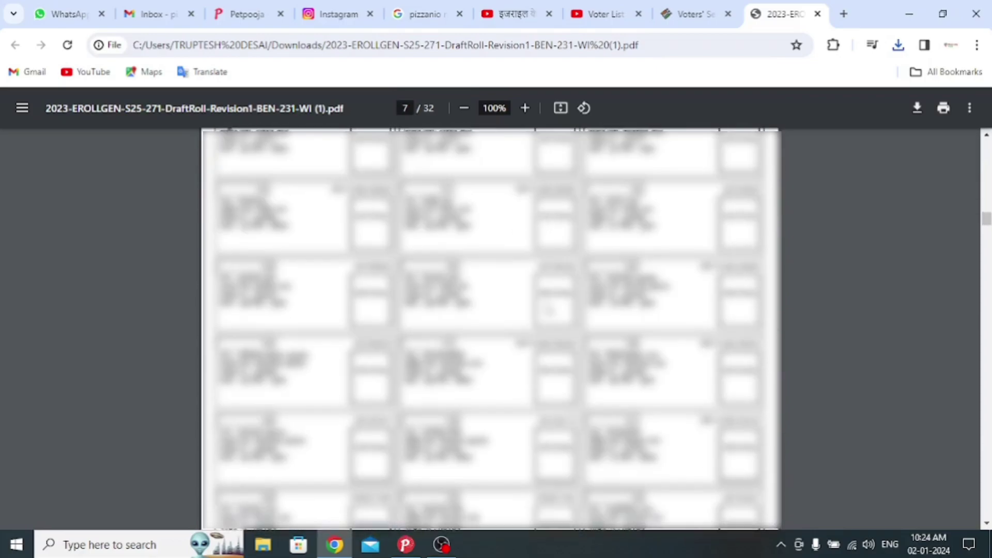
{"action": "scroll", "coordinate": [490, 329], "scroll_direction": "down", "scroll_amount": 20}
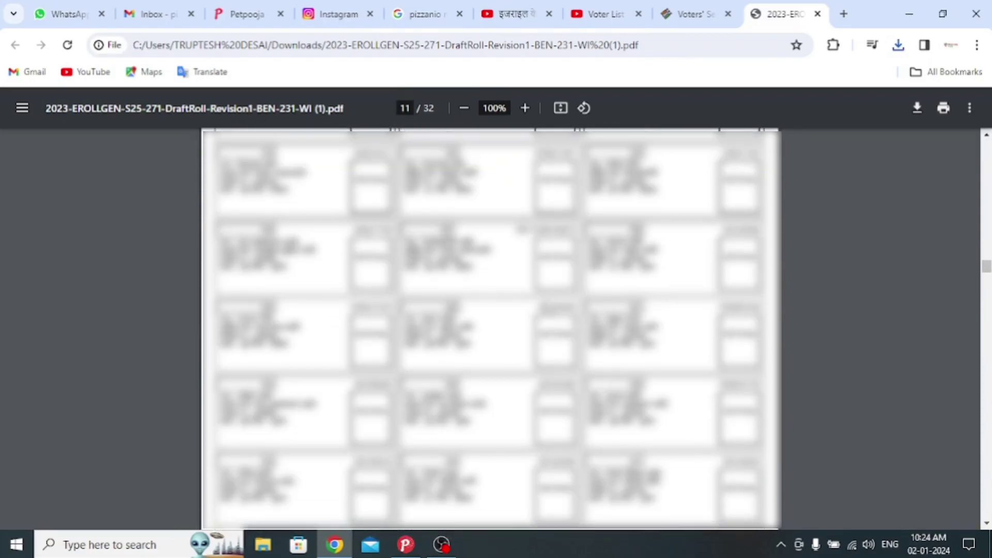
{"action": "scroll", "coordinate": [487, 329], "scroll_direction": "down", "scroll_amount": 3}
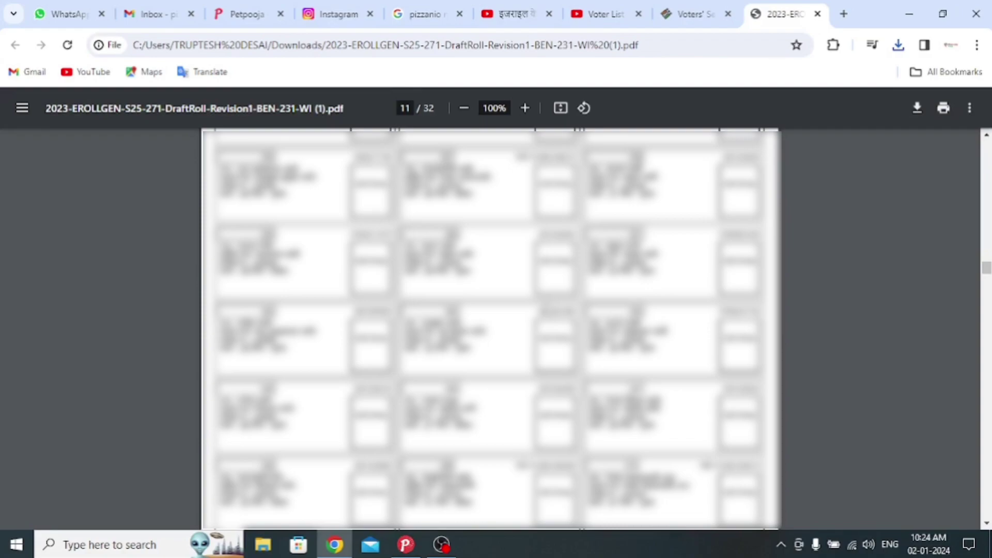
{"action": "scroll", "coordinate": [549, 308], "scroll_direction": "down", "scroll_amount": 5}
{"action": "scroll", "coordinate": [549, 309], "scroll_direction": "down", "scroll_amount": 20}
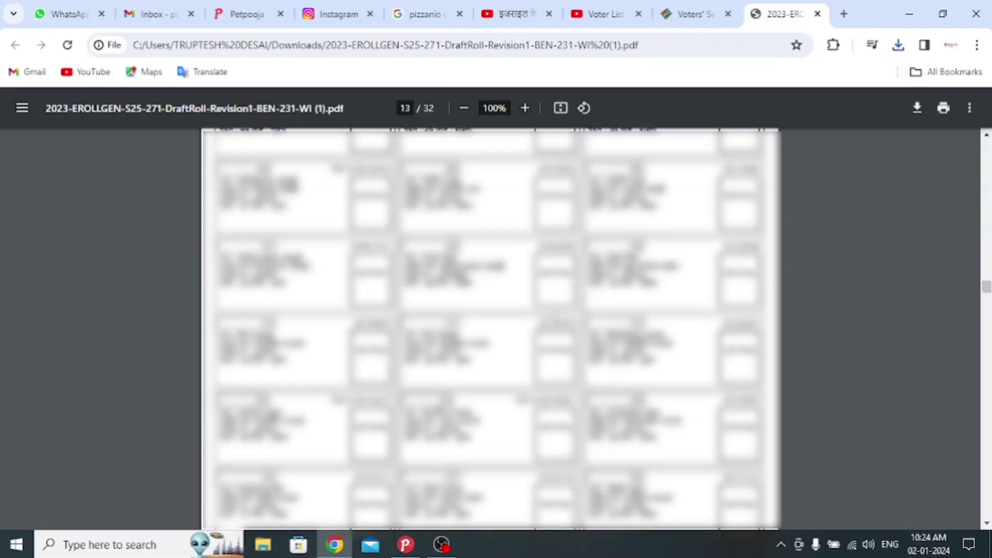
{"action": "scroll", "coordinate": [491, 329], "scroll_direction": "down", "scroll_amount": 20}
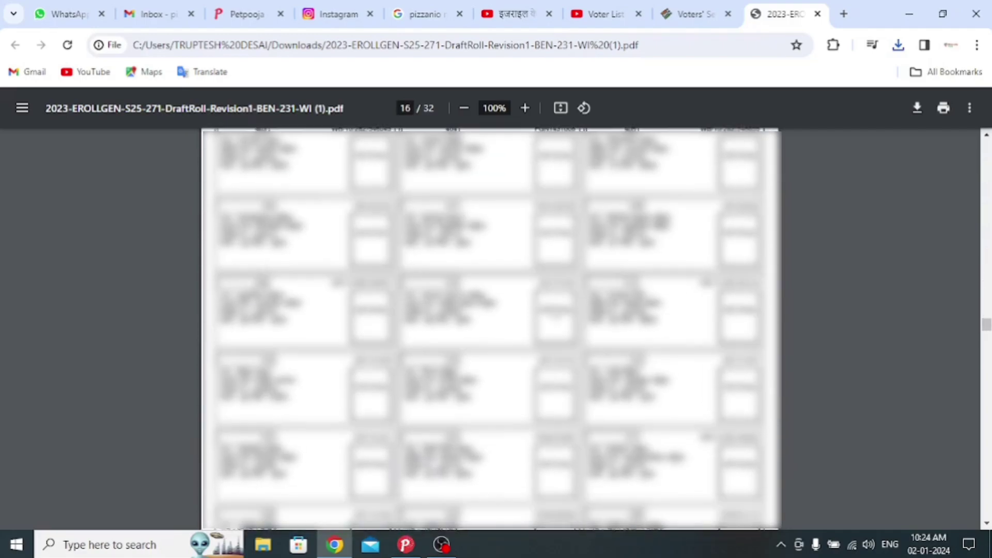
{"action": "scroll", "coordinate": [490, 328], "scroll_direction": "down", "scroll_amount": 12}
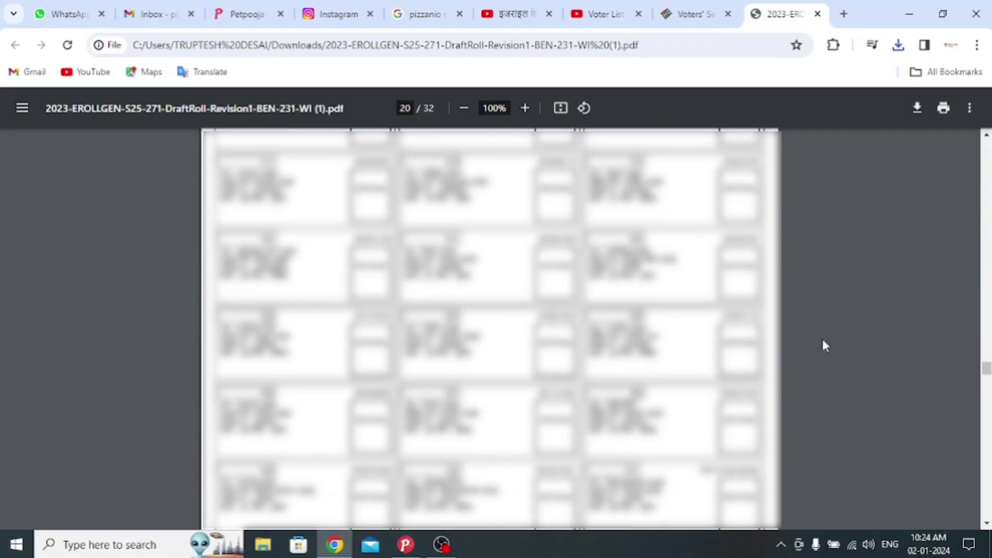
{"action": "scroll", "coordinate": [822, 342], "scroll_direction": "up", "scroll_amount": 15}
{"action": "scroll", "coordinate": [823, 345], "scroll_direction": "up", "scroll_amount": 15}
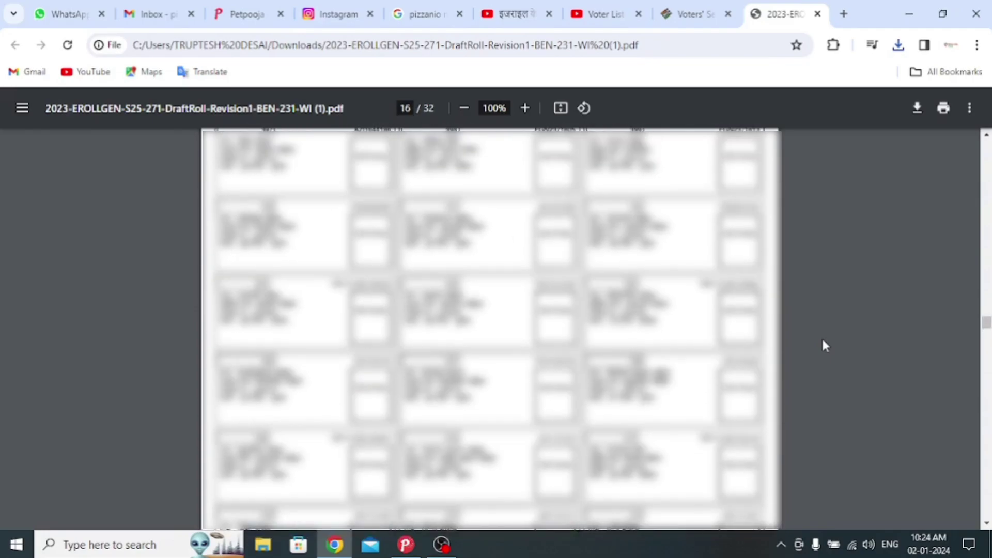
{"action": "scroll", "coordinate": [823, 342], "scroll_direction": "up", "scroll_amount": 8}
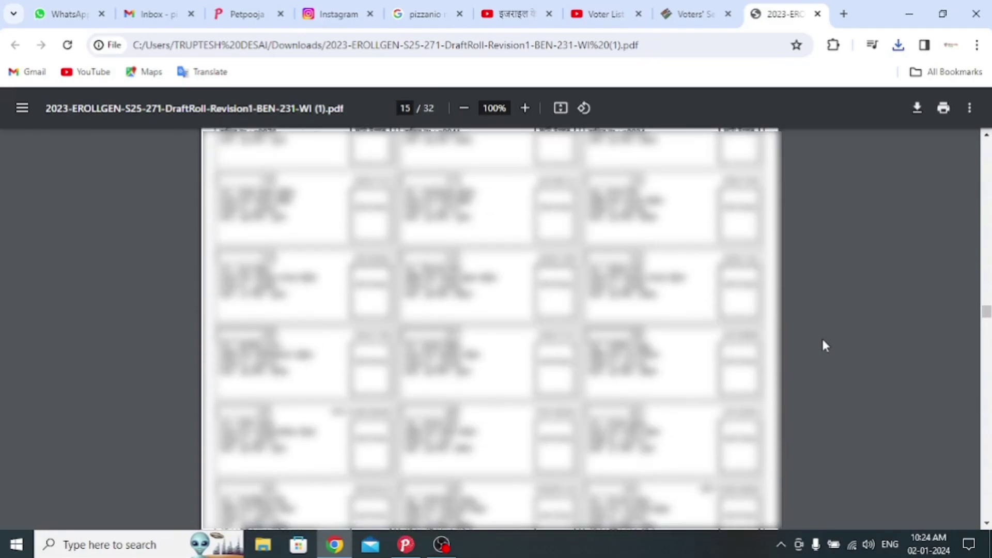